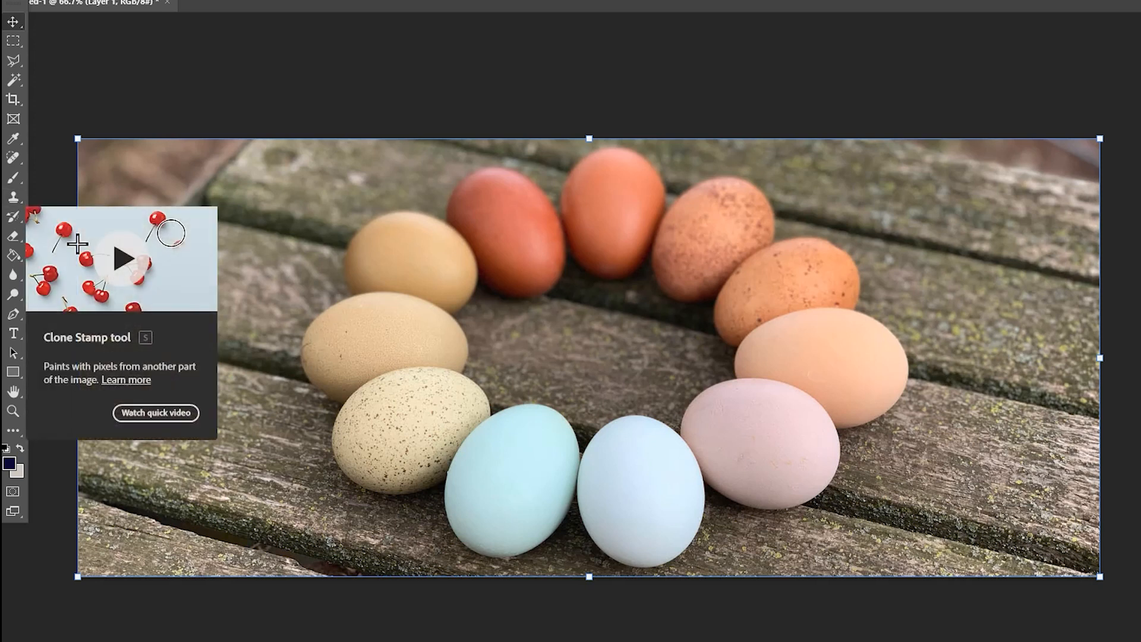
# Step: Try cloning the speckled cream egg over the pale blue egg with the Clone Stamp tool, and undo the strokes
pyautogui.press('s')
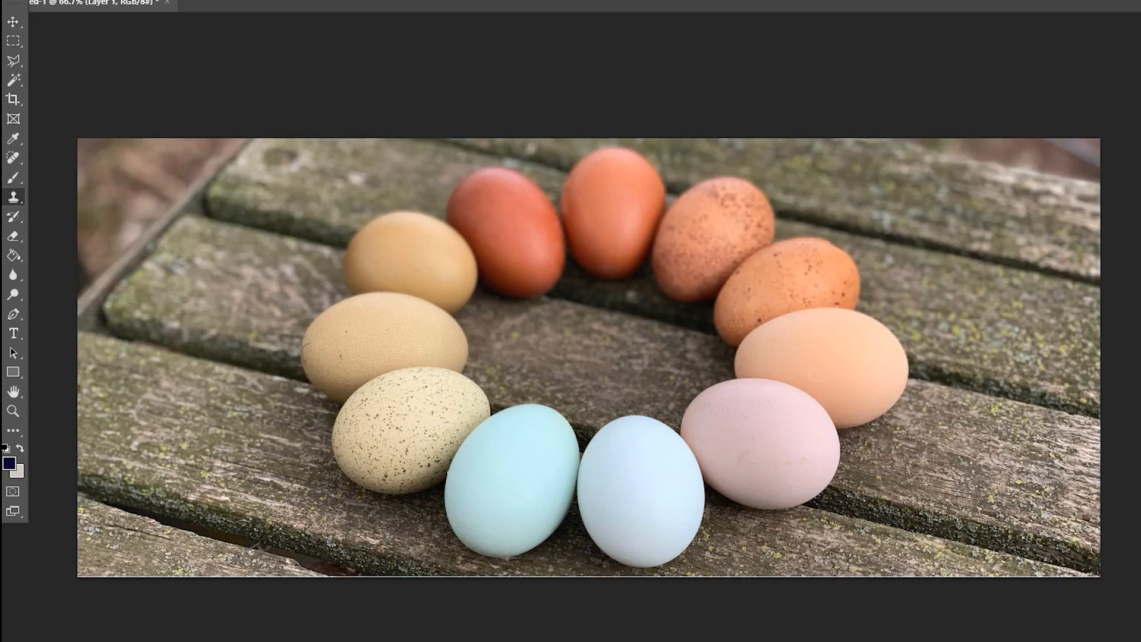
pyautogui.moveTo(588, 451)
pyautogui.mouseDown()
pyautogui.moveTo(597, 502)
pyautogui.moveTo(586, 484)
pyautogui.moveTo(620, 431)
pyautogui.moveTo(648, 422)
pyautogui.moveTo(668, 437)
pyautogui.moveTo(675, 473)
pyautogui.moveTo(642, 457)
pyautogui.moveTo(624, 481)
pyautogui.moveTo(636, 508)
pyautogui.moveTo(660, 497)
pyautogui.moveTo(624, 511)
pyautogui.moveTo(683, 506)
pyautogui.mouseUp()
pyautogui.keyDown('alt'); pyautogui.click(401, 449); pyautogui.keyUp('alt')
pyautogui.moveTo(615, 500)
pyautogui.mouseDown()
pyautogui.moveTo(590, 503)
pyautogui.moveTo(630, 538)
pyautogui.moveTo(682, 493)
pyautogui.mouseUp()
pyautogui.hotkey('ctrl', 'z')
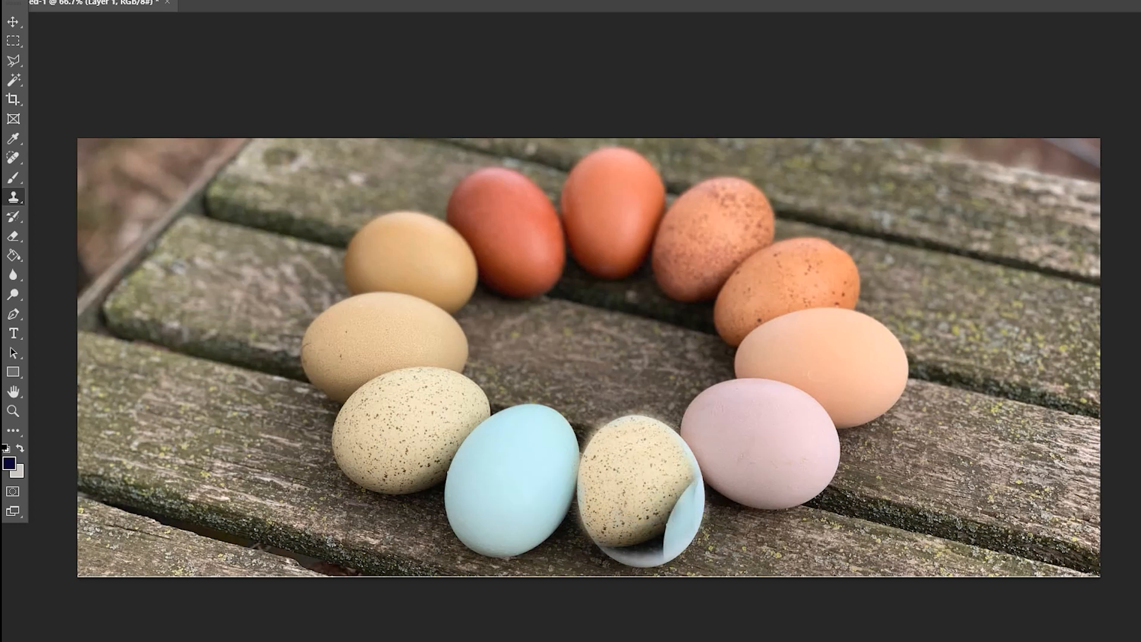
pyautogui.hotkey('ctrl', 'z')
pyautogui.hotkey('ctrl', 'z')
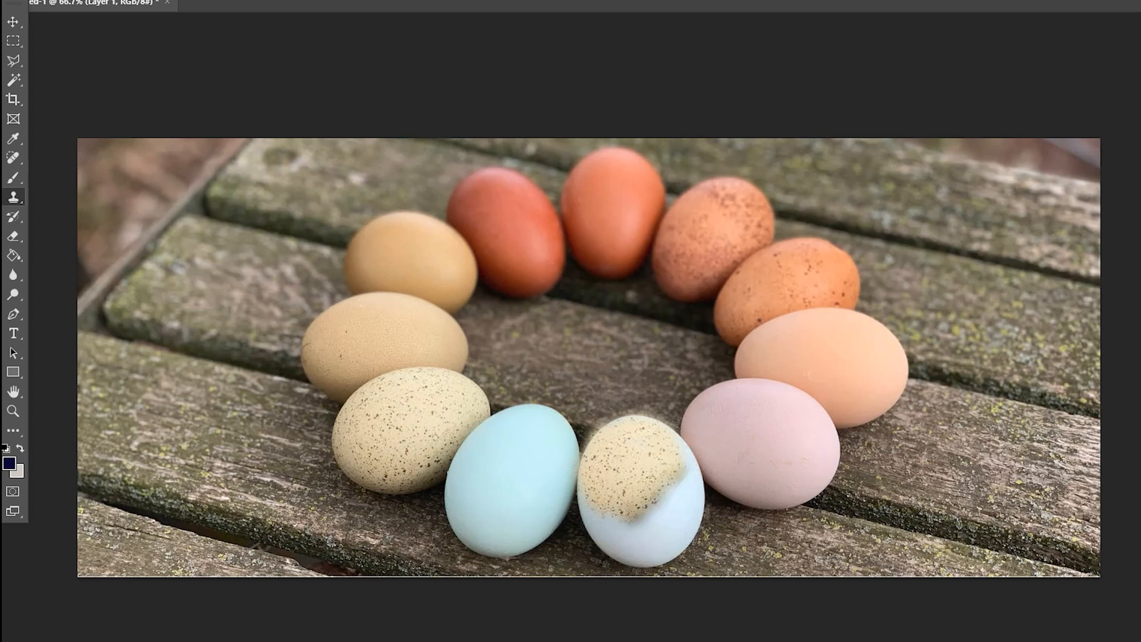
pyautogui.hotkey('ctrl', 'z')
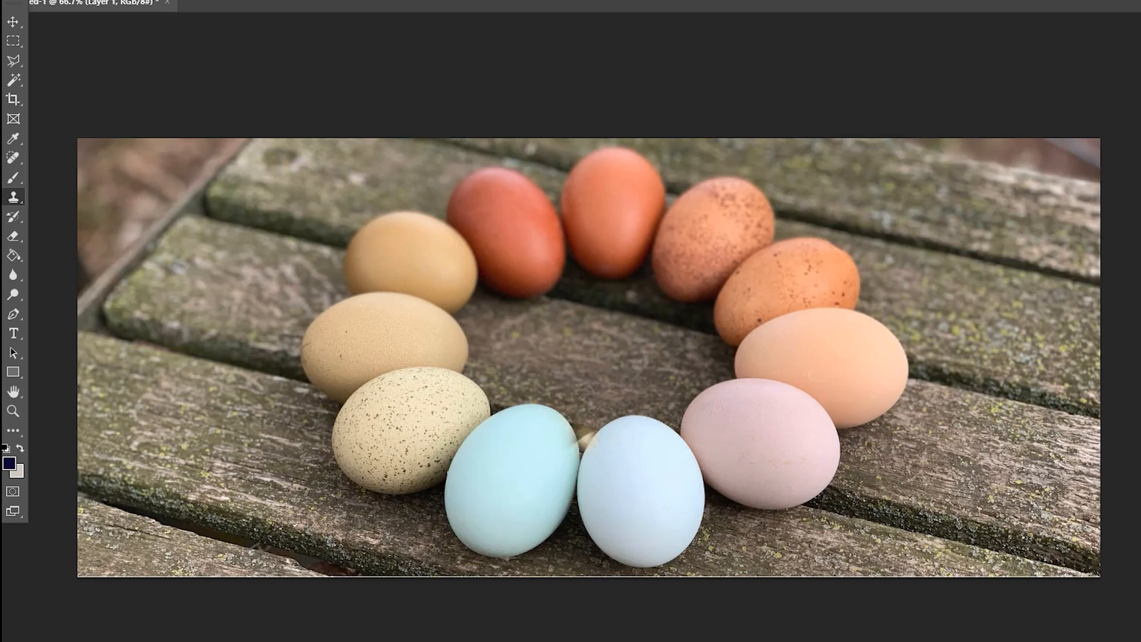
# Step: Try single Clone Stamp dabs on the pale blue egg and undo them
pyautogui.click(596, 468)
pyautogui.hotkey('ctrl', 'z')
pyautogui.click(670, 476)
pyautogui.hotkey('ctrl', 'z')
pyautogui.press('v')
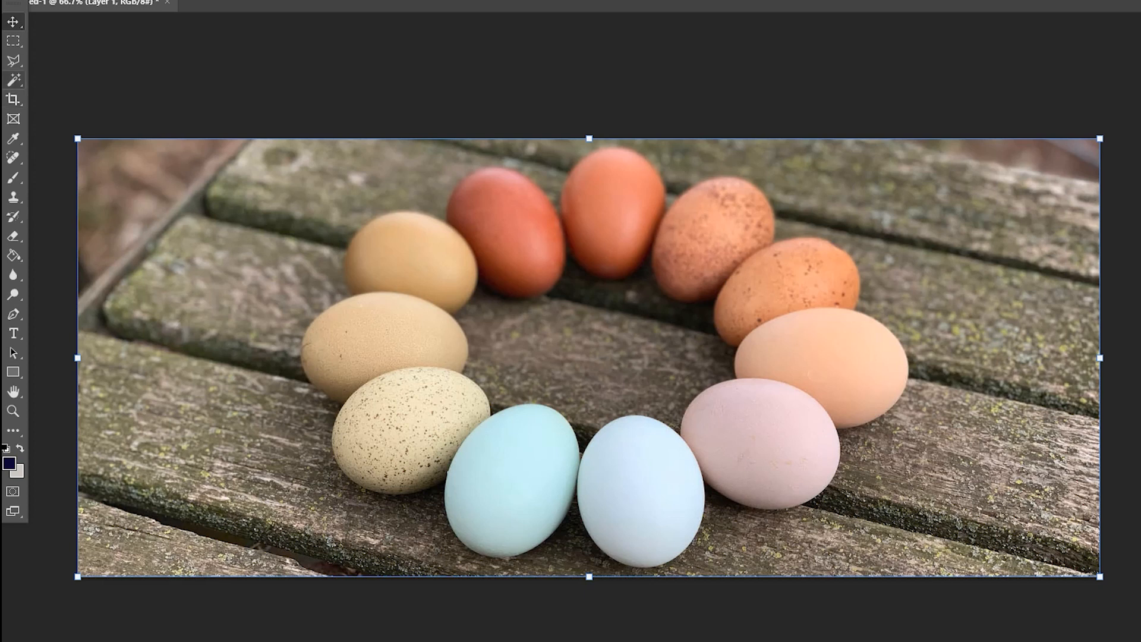
# Step: Select the pale blue egg in the front row with the Object Selection tool
pyautogui.rightClick(13, 80)
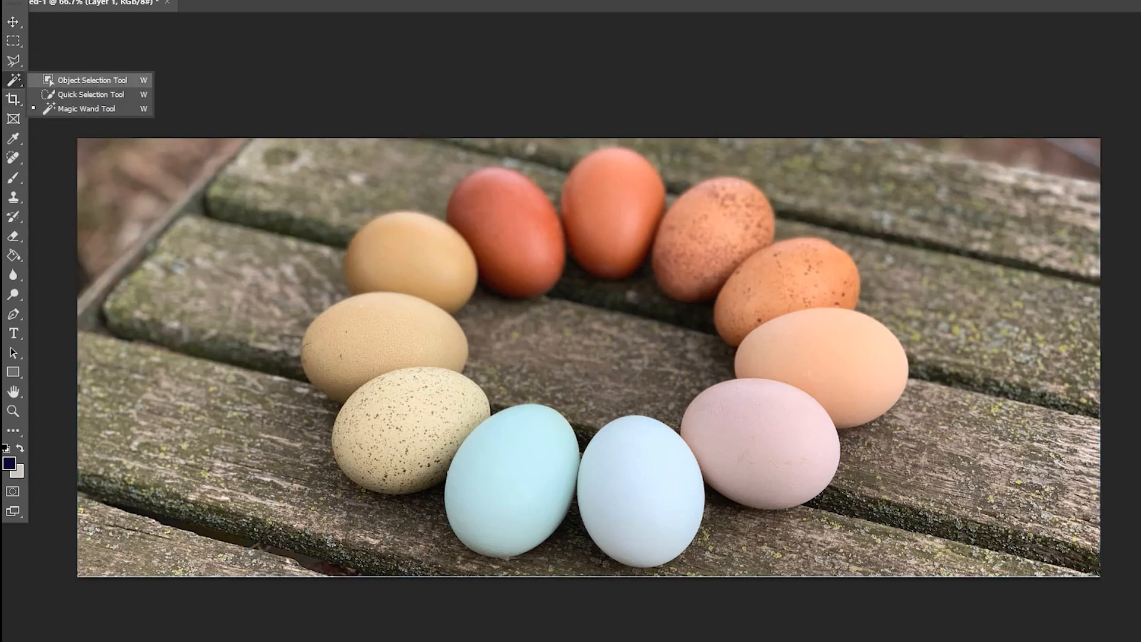
pyautogui.click(89, 80)
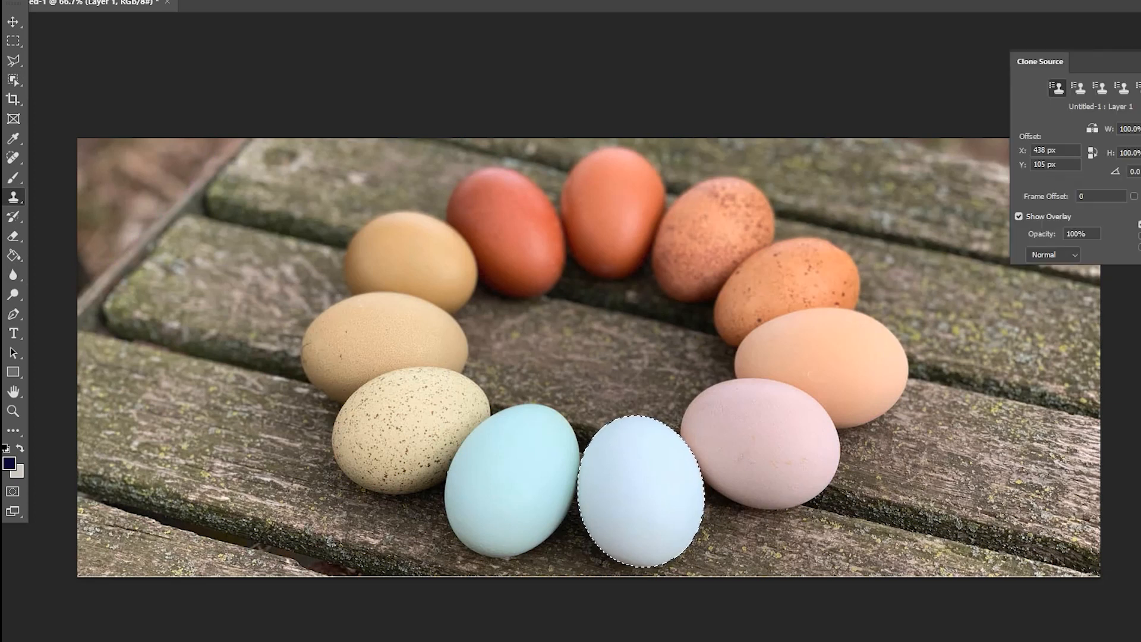
# Step: Set the clone source's width and height scale to 110%
pyautogui.moveTo(1140, 129); pyautogui.dragTo(1120, 129)
pyautogui.write('110')
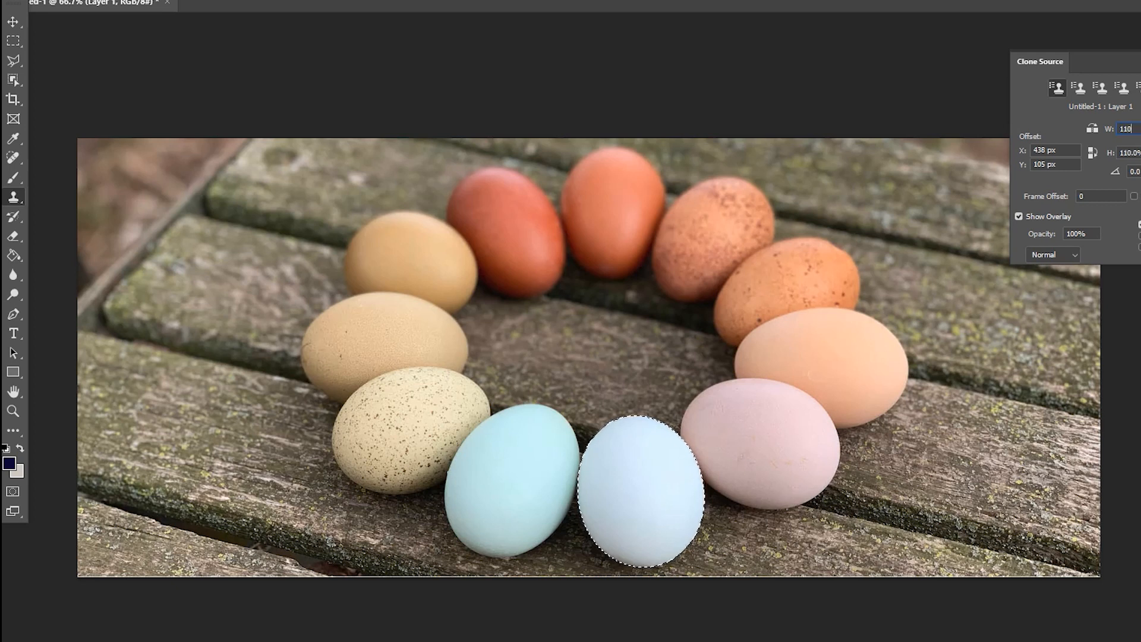
pyautogui.press('Return')
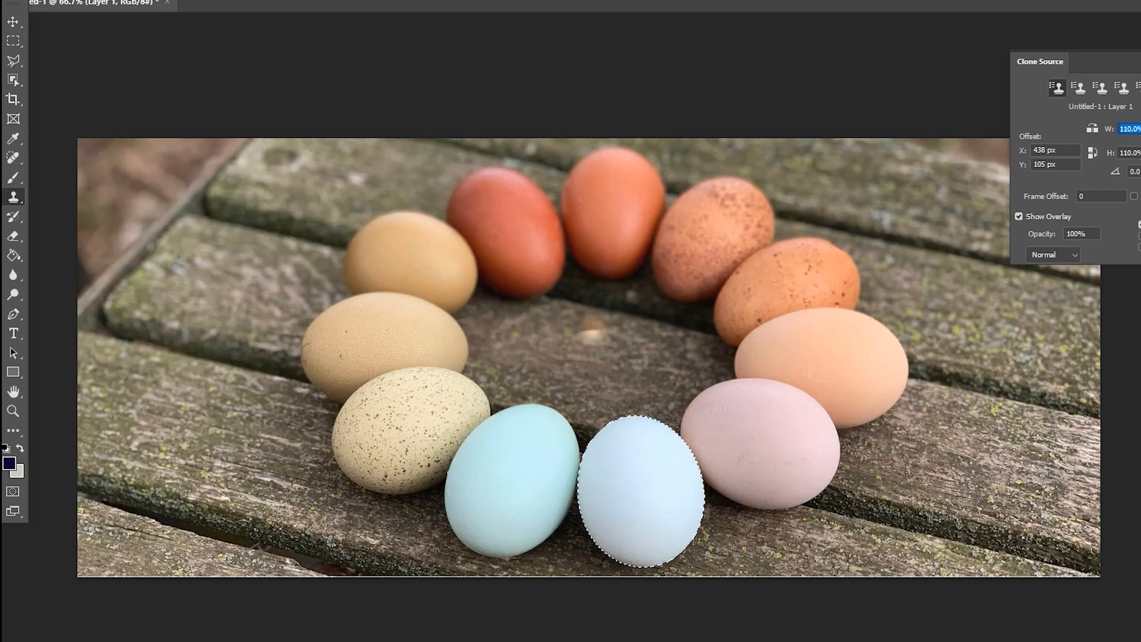
# Step: Clone the speckled cream egg's shell over the upper part of the selected pale blue egg, resampling the source between strokes
pyautogui.click(447, 400)
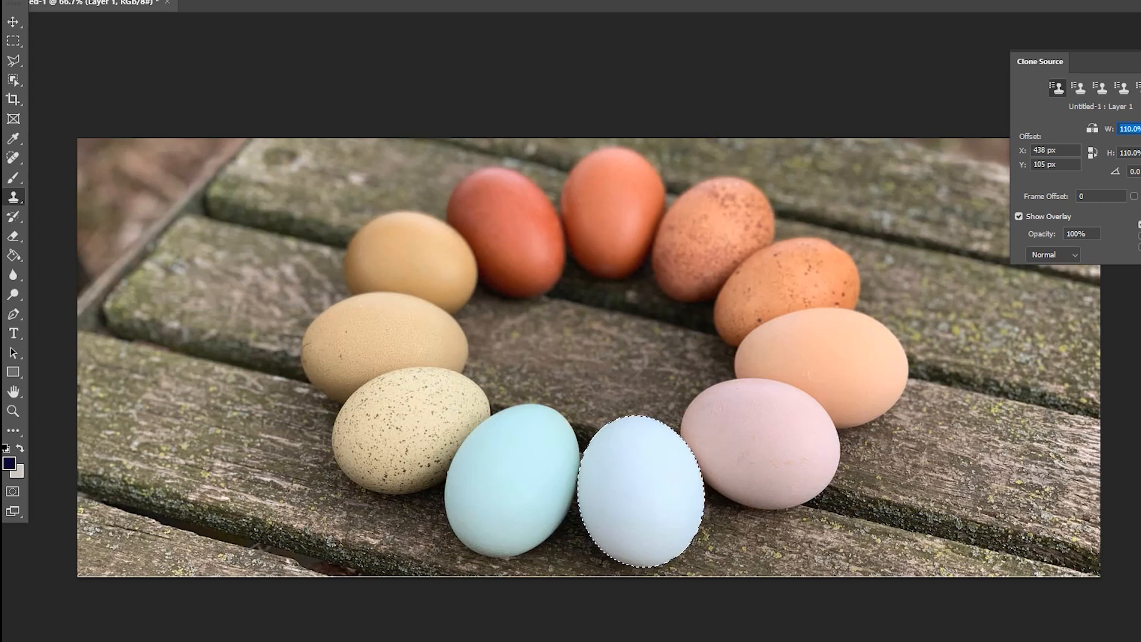
pyautogui.press('Return')
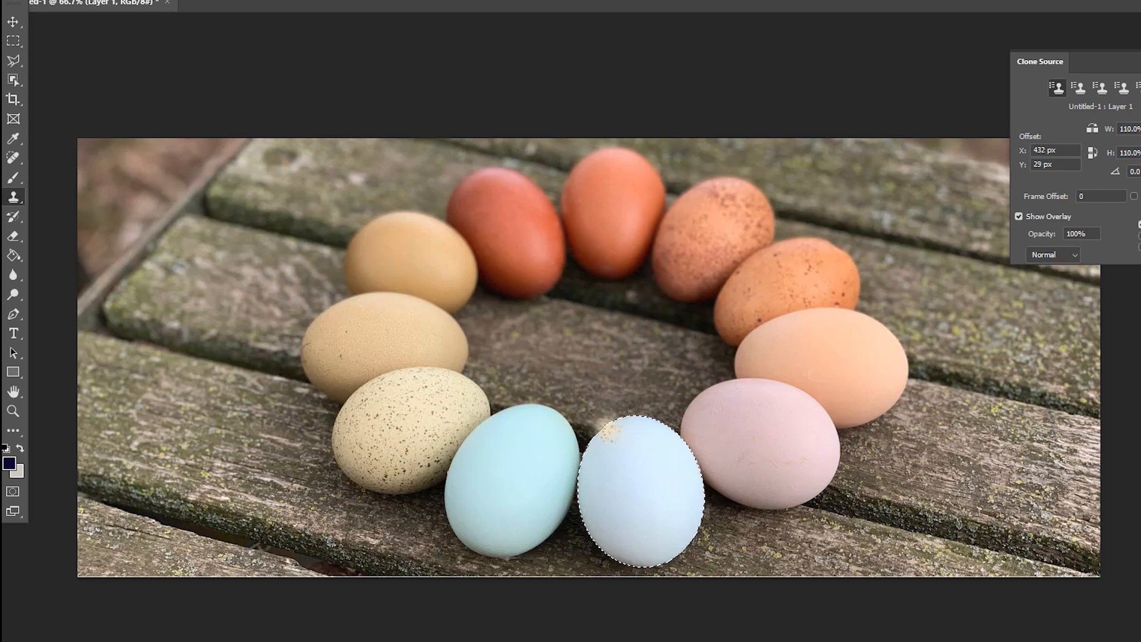
pyautogui.moveTo(599, 458)
pyautogui.mouseDown()
pyautogui.moveTo(623, 427)
pyautogui.moveTo(667, 448)
pyautogui.moveTo(643, 438)
pyautogui.moveTo(636, 458)
pyautogui.moveTo(600, 468)
pyautogui.mouseUp()
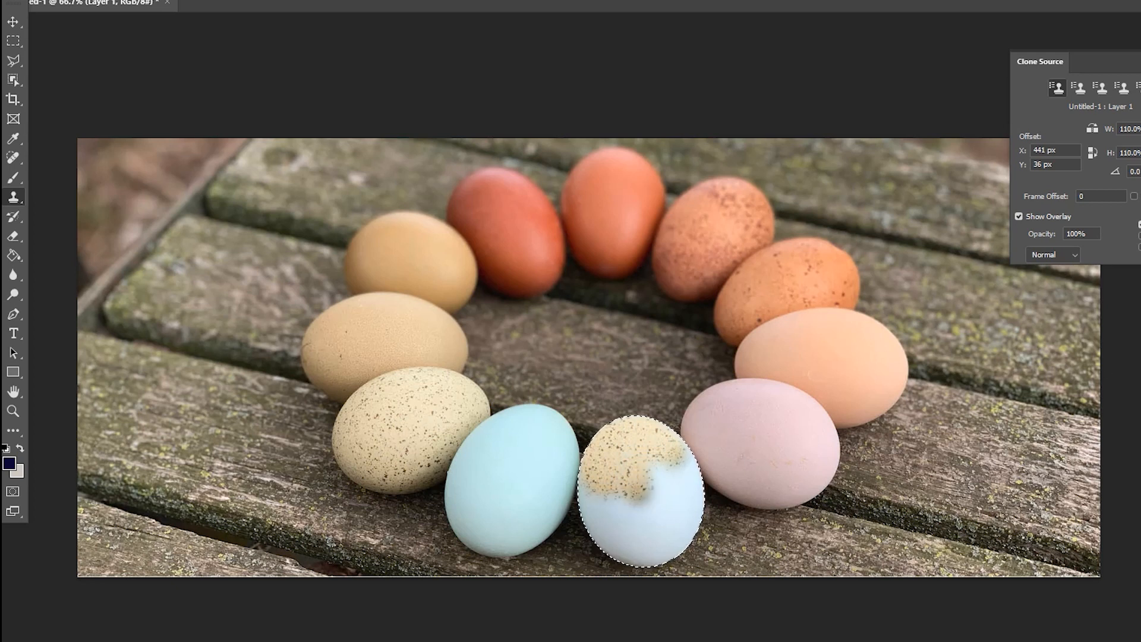
pyautogui.keyDown('alt'); pyautogui.click(378, 400); pyautogui.keyUp('alt')
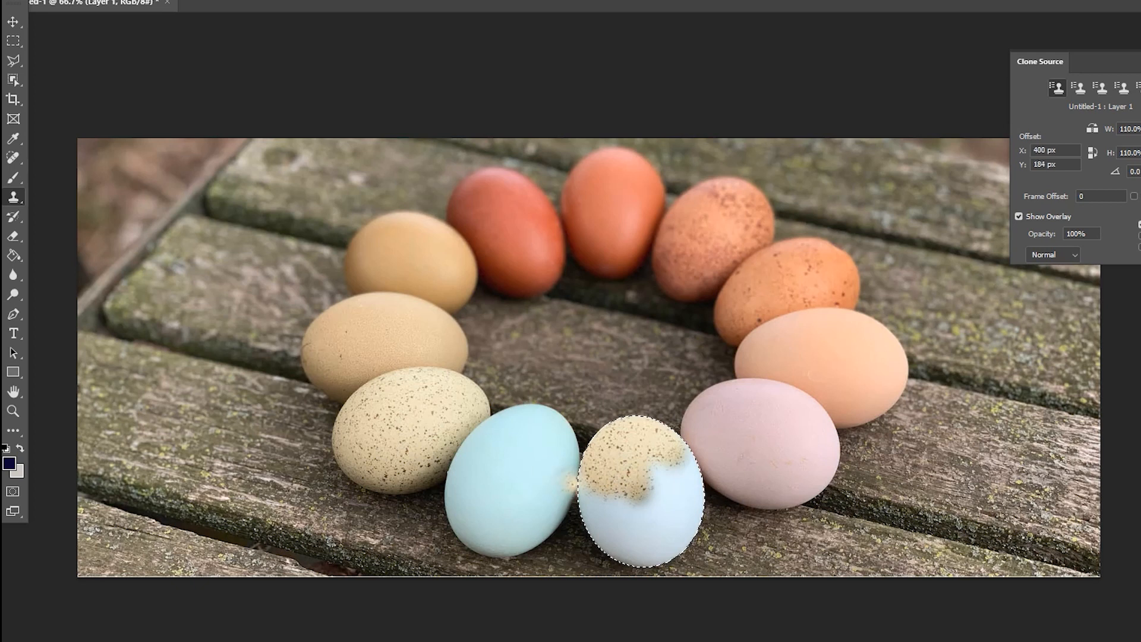
pyautogui.moveTo(596, 489)
pyautogui.mouseDown()
pyautogui.moveTo(601, 507)
pyautogui.moveTo(608, 488)
pyautogui.moveTo(627, 499)
pyautogui.moveTo(662, 475)
pyautogui.moveTo(653, 471)
pyautogui.moveTo(686, 466)
pyautogui.moveTo(672, 444)
pyautogui.moveTo(646, 467)
pyautogui.mouseUp()
pyautogui.keyDown('alt'); pyautogui.click(408, 427); pyautogui.keyUp('alt')
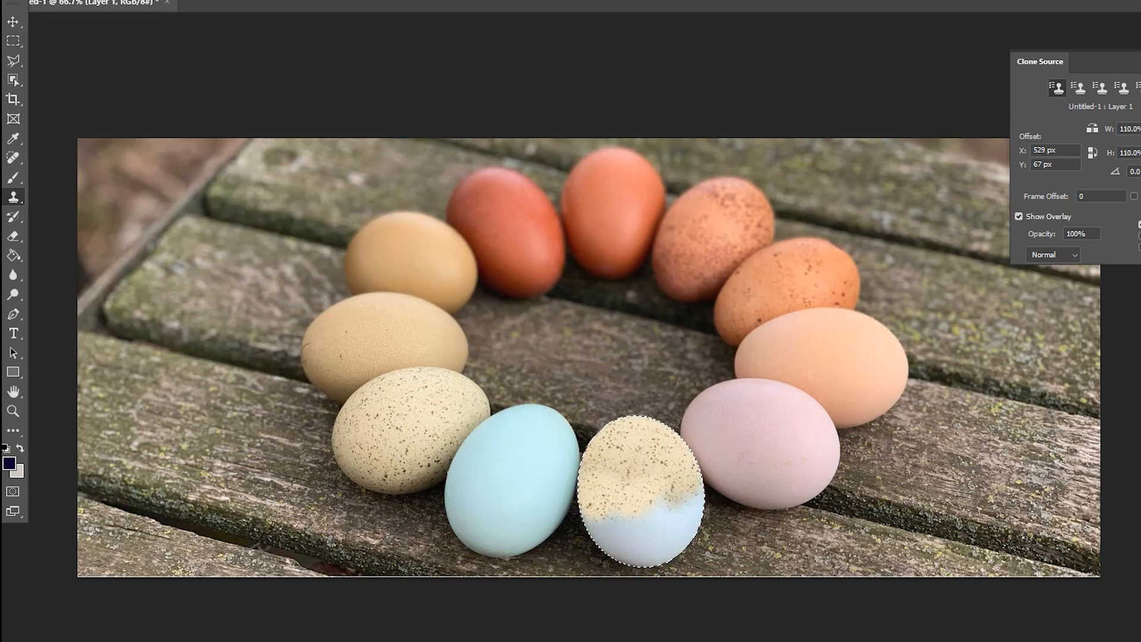
# Step: Continue cloning freshly sampled speckled shell across the lower half of the selected egg
pyautogui.keyDown('alt'); pyautogui.click(398, 433); pyautogui.keyUp('alt')
pyautogui.moveTo(674, 503)
pyautogui.mouseDown()
pyautogui.moveTo(689, 494)
pyautogui.moveTo(671, 517)
pyautogui.moveTo(647, 495)
pyautogui.moveTo(672, 516)
pyautogui.moveTo(643, 504)
pyautogui.moveTo(642, 517)
pyautogui.moveTo(598, 481)
pyautogui.moveTo(600, 528)
pyautogui.moveTo(617, 515)
pyautogui.moveTo(648, 539)
pyautogui.moveTo(588, 522)
pyautogui.moveTo(627, 504)
pyautogui.moveTo(614, 518)
pyautogui.moveTo(598, 509)
pyautogui.moveTo(610, 497)
pyautogui.mouseUp()
pyautogui.keyDown('alt'); pyautogui.click(405, 434); pyautogui.keyUp('alt')
pyautogui.keyDown('alt'); pyautogui.click(400, 440); pyautogui.keyUp('alt')
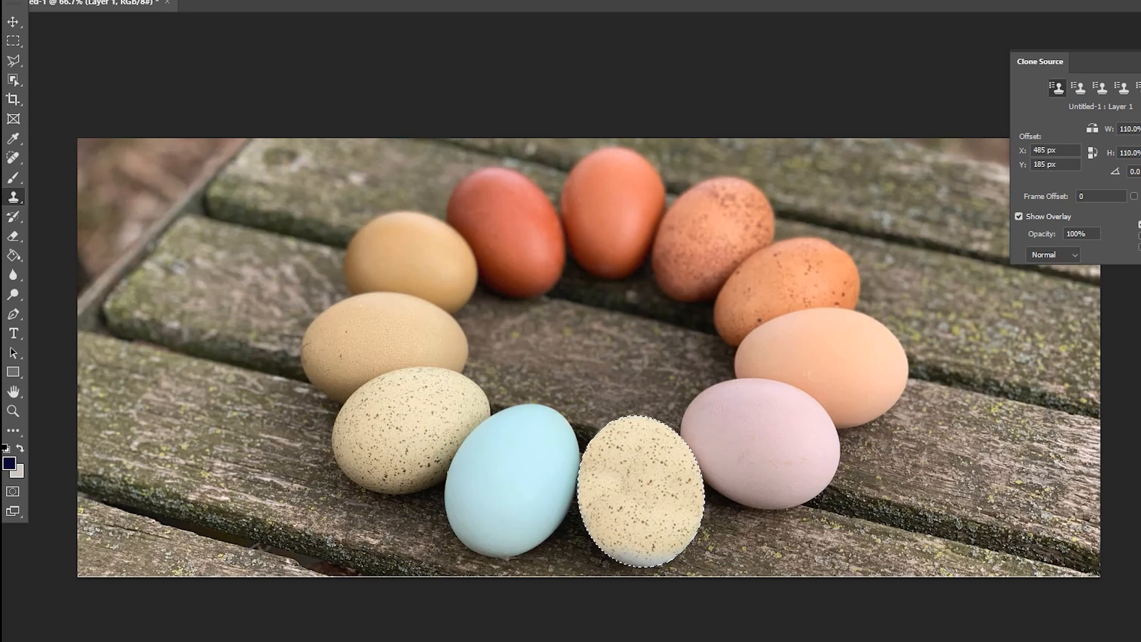
# Step: Cover the remaining blue sliver at the selected egg's lower edge with cloned speckled shell, undoing the misplaced stroke
pyautogui.keyDown('alt'); pyautogui.click(421, 476); pyautogui.keyUp('alt')
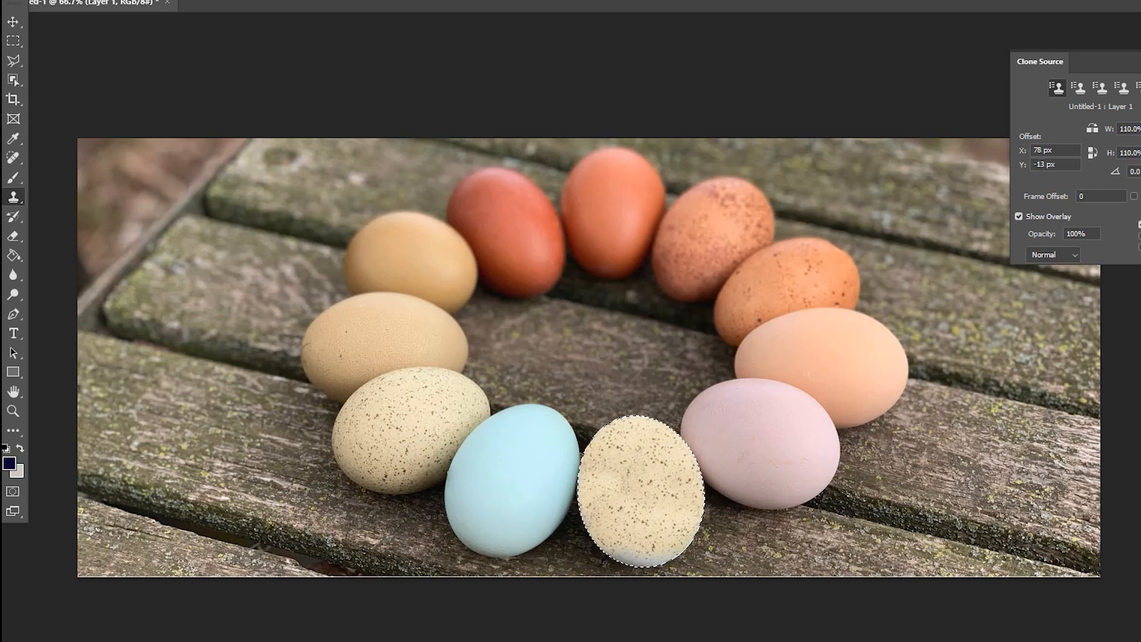
pyautogui.moveTo(592, 540); pyautogui.dragTo(623, 548)
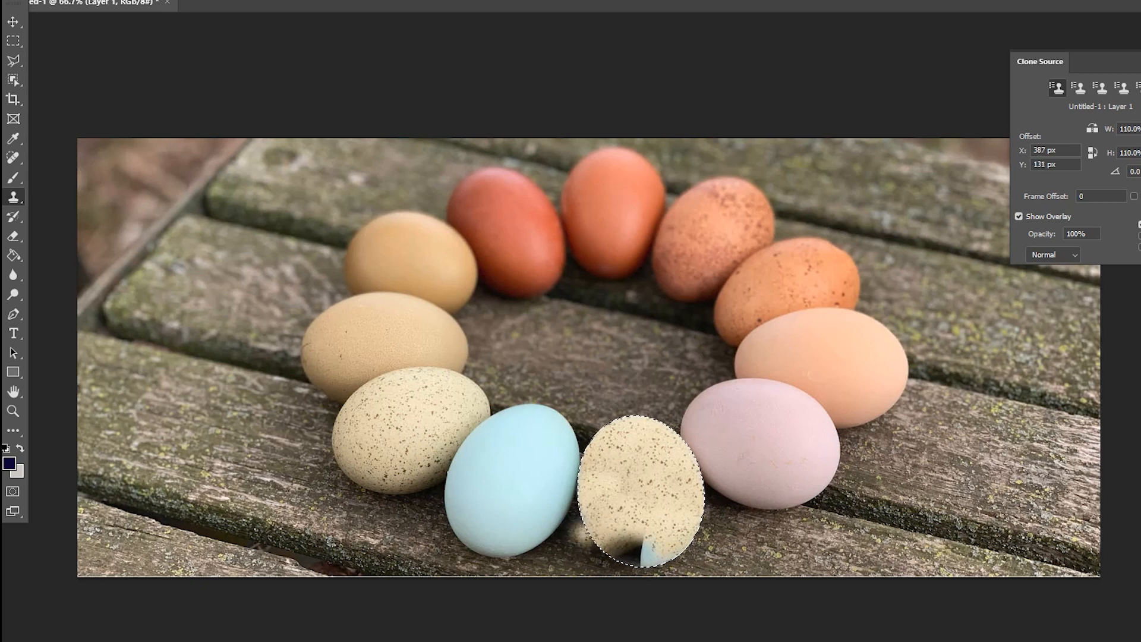
pyautogui.hotkey('ctrl', 'z')
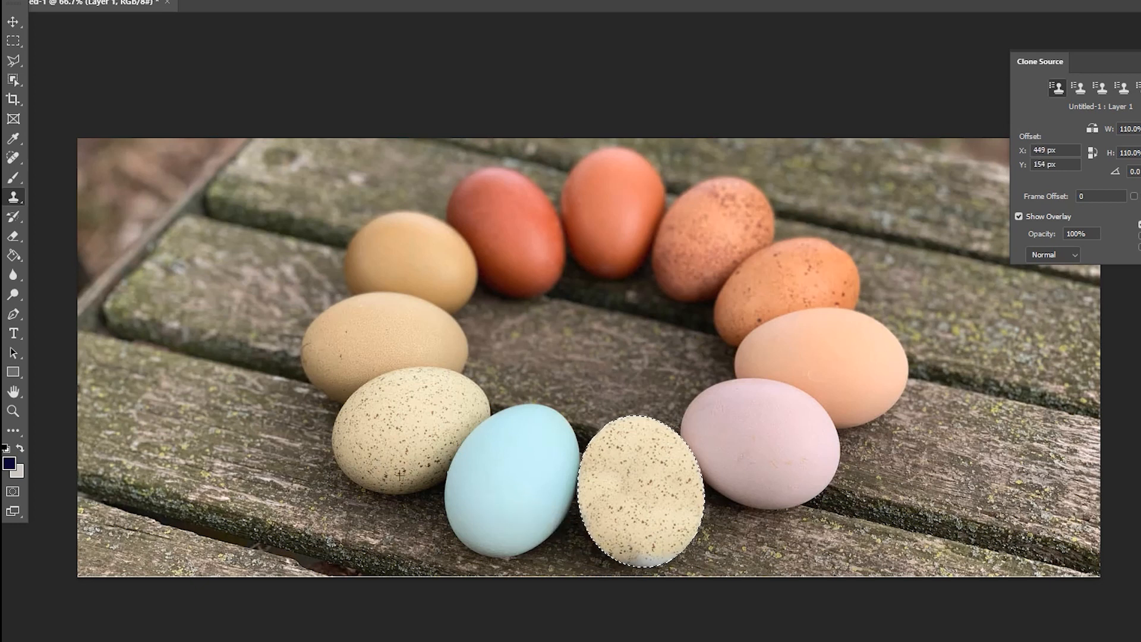
pyautogui.moveTo(632, 551); pyautogui.dragTo(666, 550)
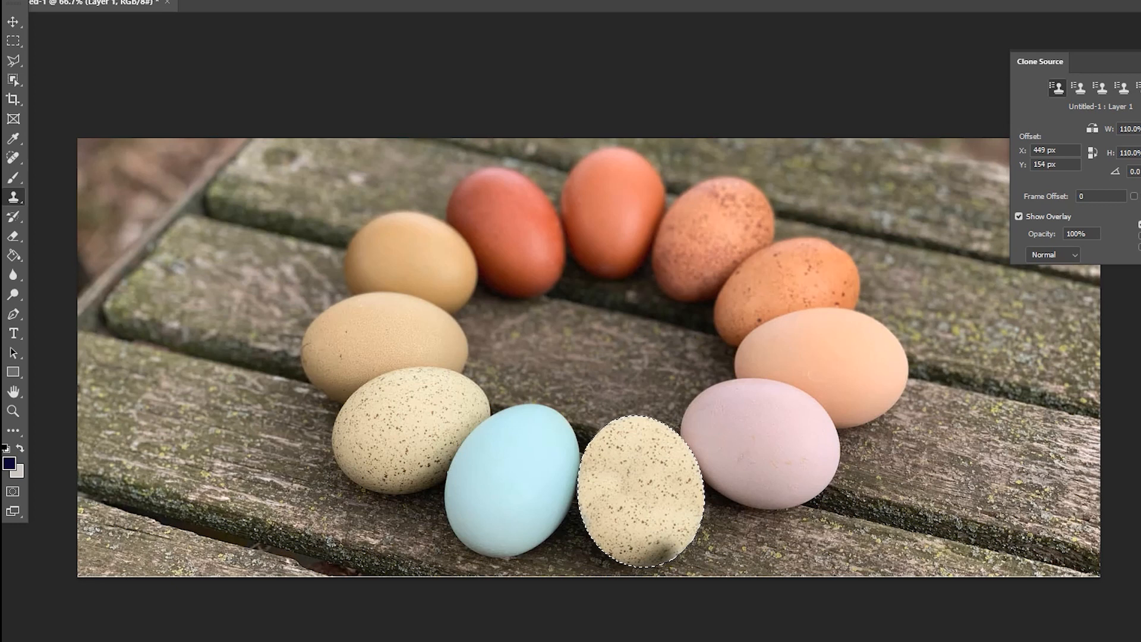
# Step: Clear the selection around the cloned egg and check the finished result with the Move tool active
pyautogui.click(13, 22)
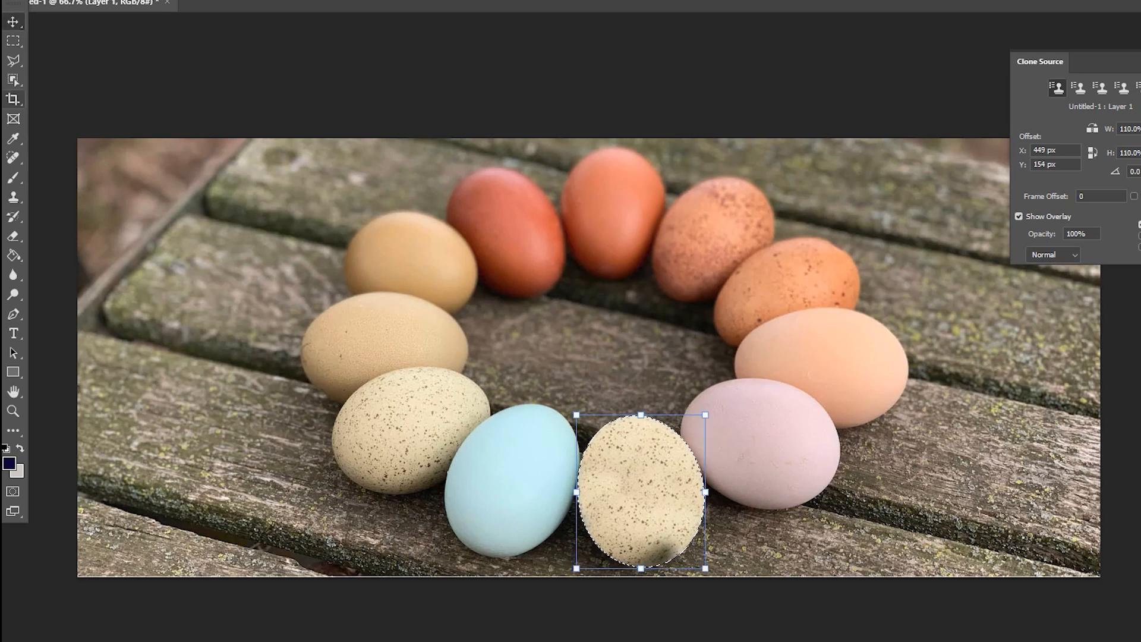
pyautogui.rightClick(13, 81)
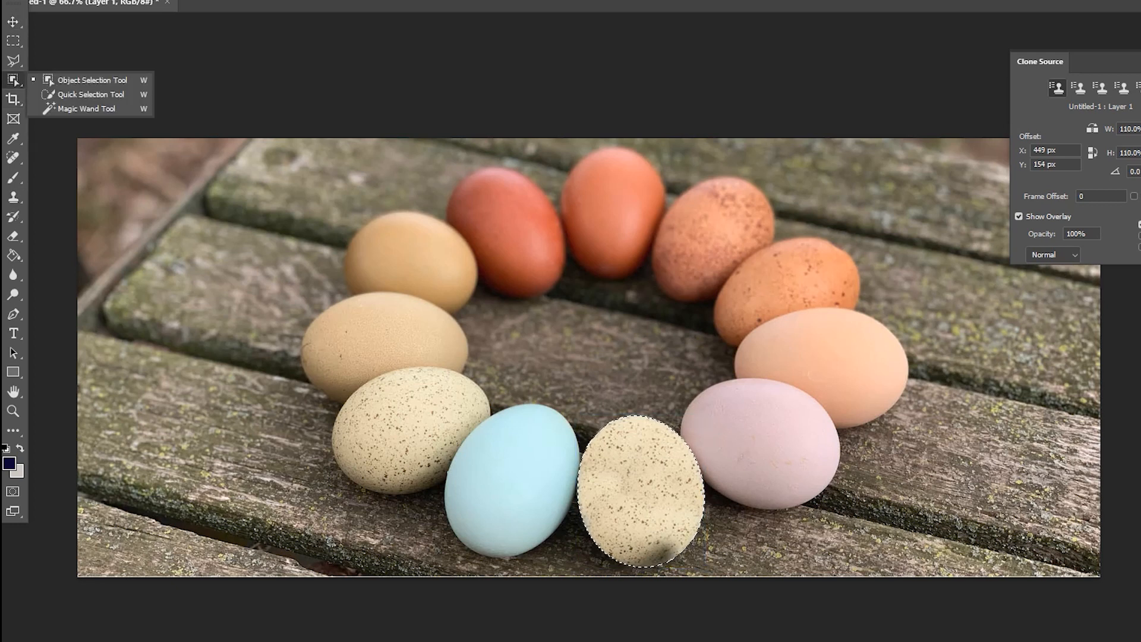
pyautogui.click(98, 79)
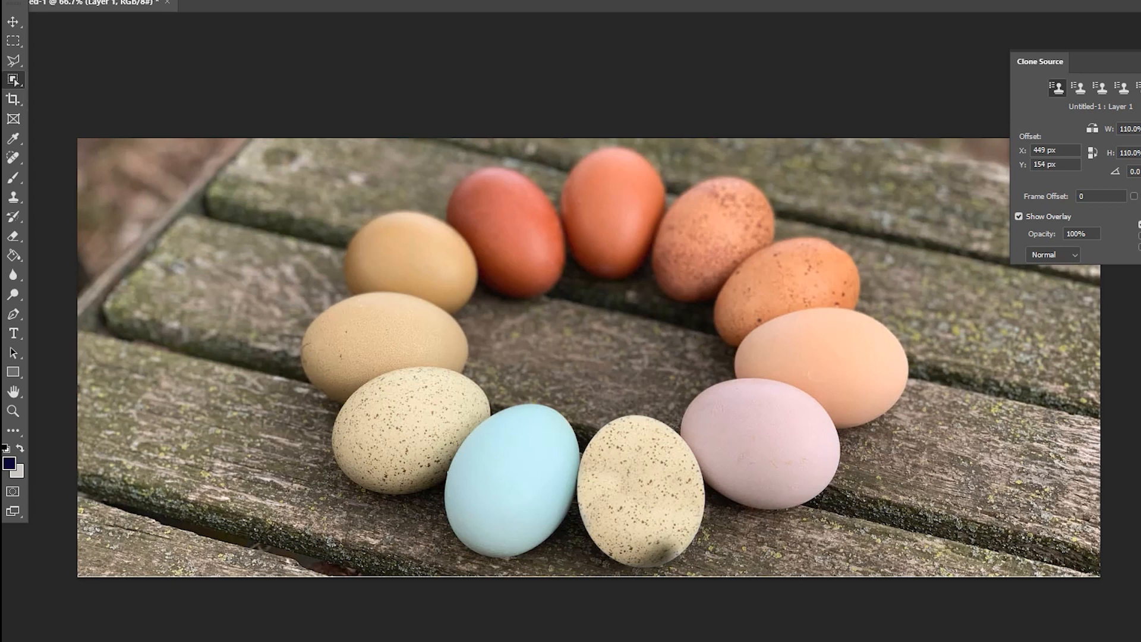
pyautogui.press('v')
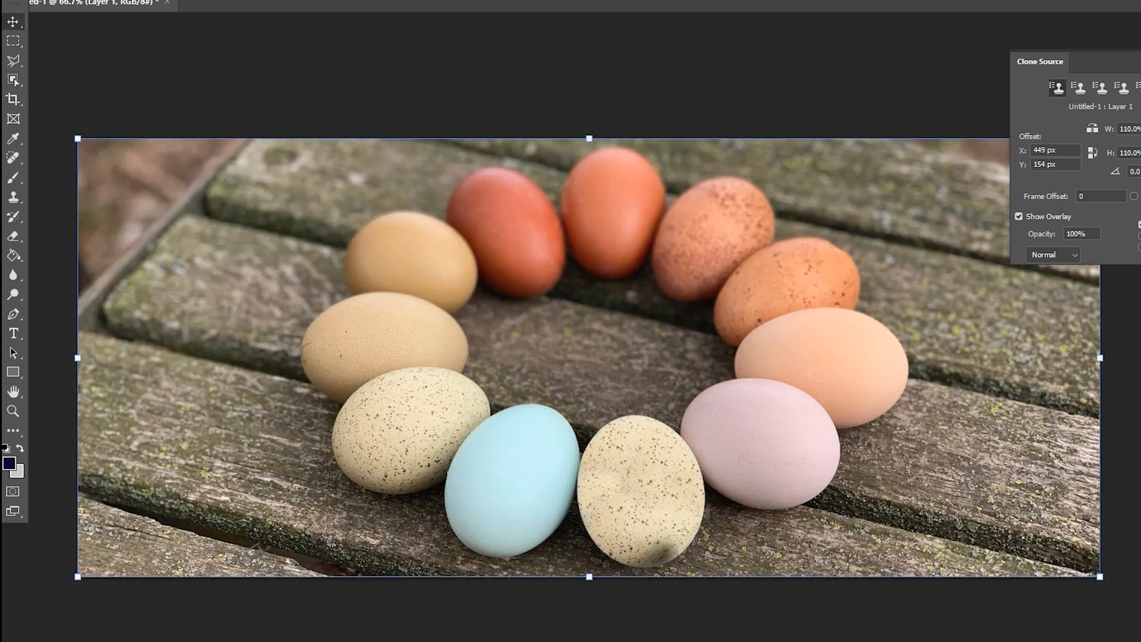
pyautogui.scroll(2, 588, 358)
pyautogui.scroll(-2, 589, 358)
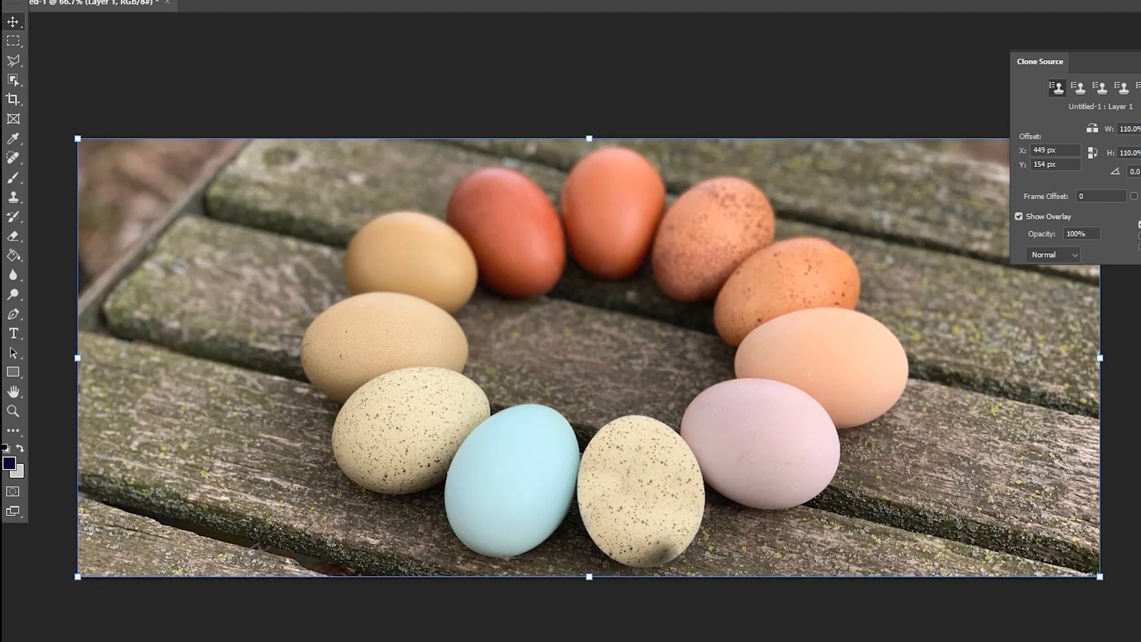